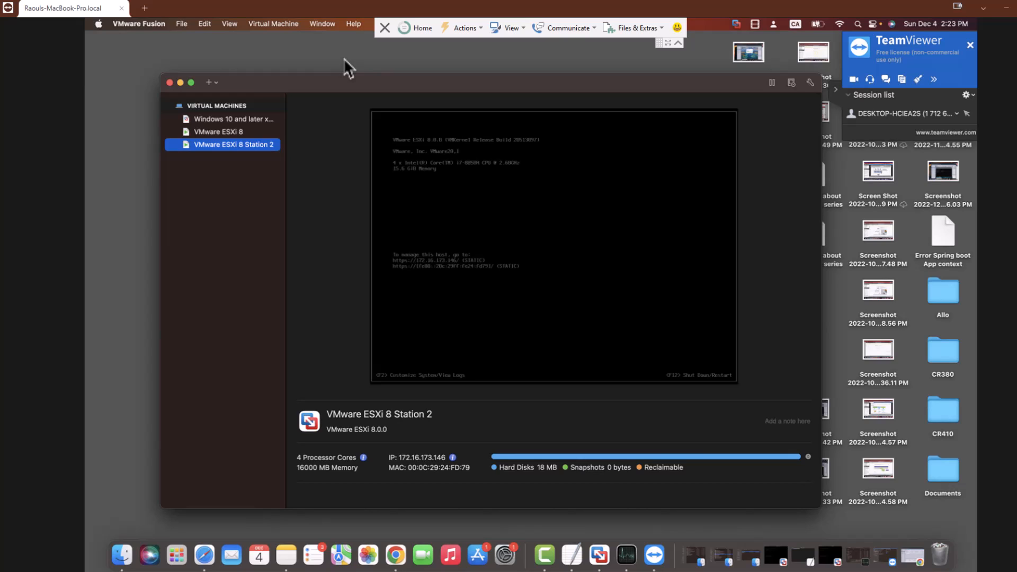
# Select VIRTUAL MACHINES in the Fusion sidebar to list all three VMs with their power states
pyautogui.press('Up')
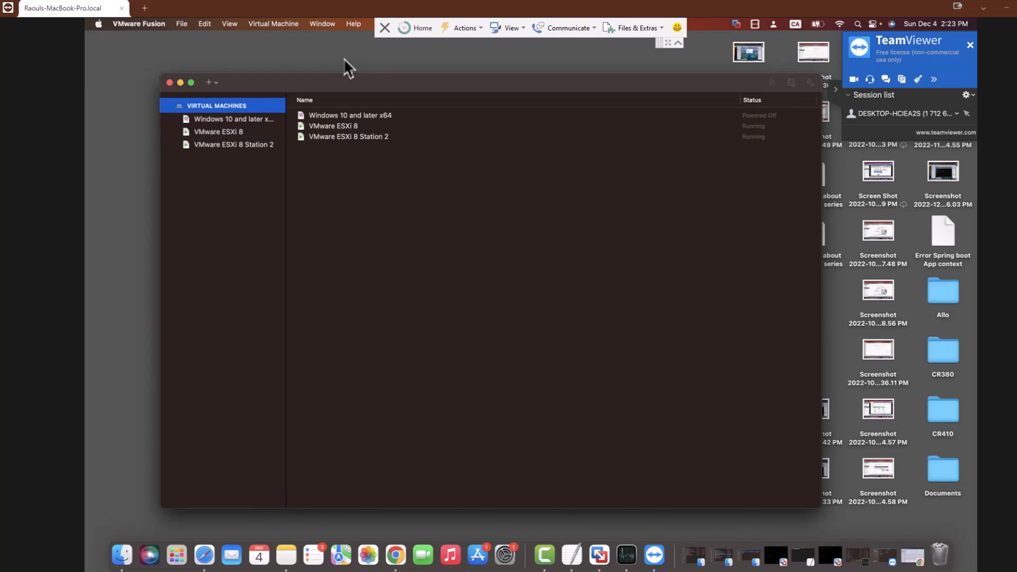
# Move down the sidebar to VMware ESXi 8 Station 2 to show its 4 cores, 16000 MB memory and running console
pyautogui.press('Down')
pyautogui.press('Down')
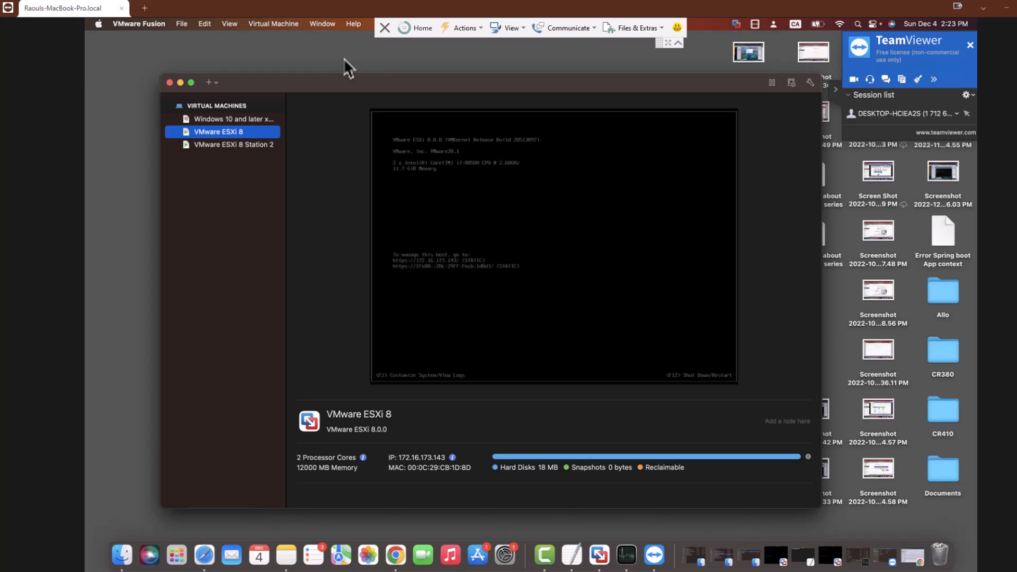
pyautogui.press('Down')
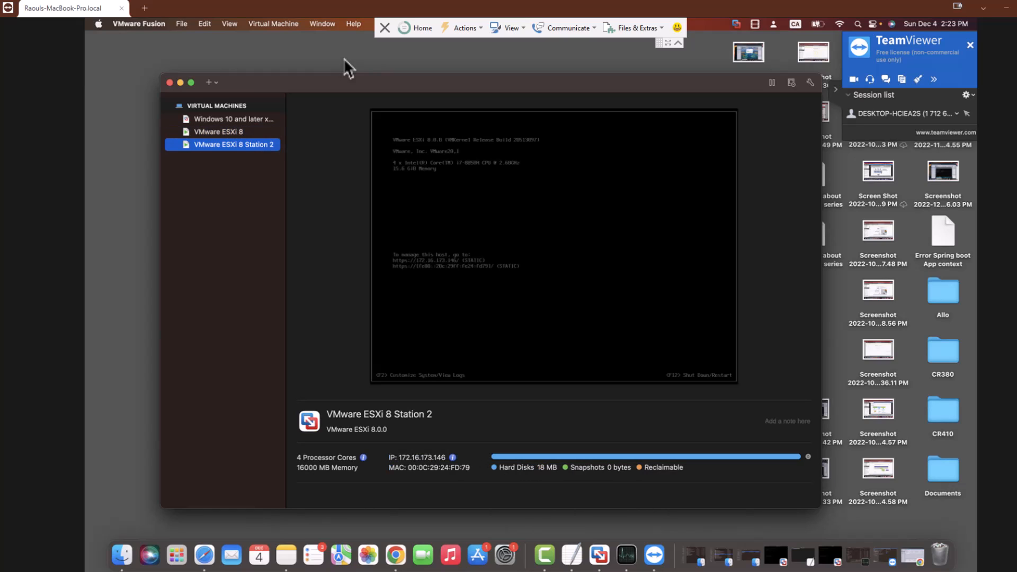
pyautogui.rightClick(223, 144)
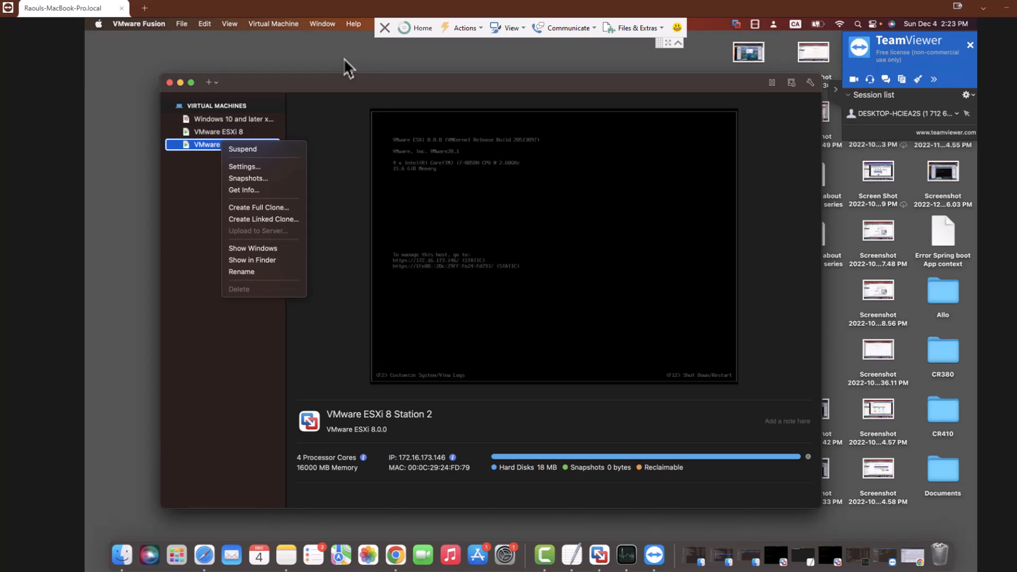
pyautogui.click(245, 167)
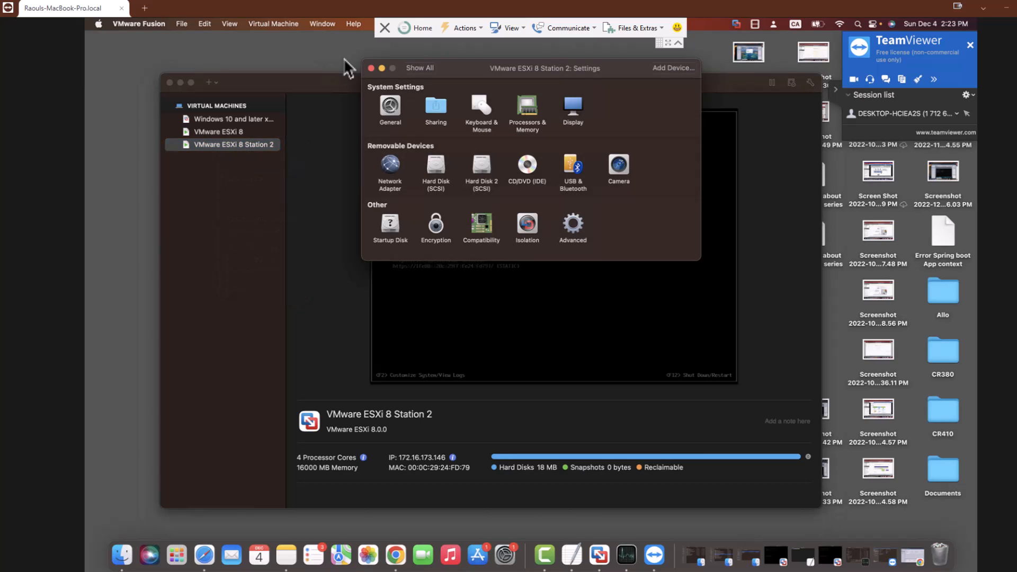
pyautogui.click(527, 107)
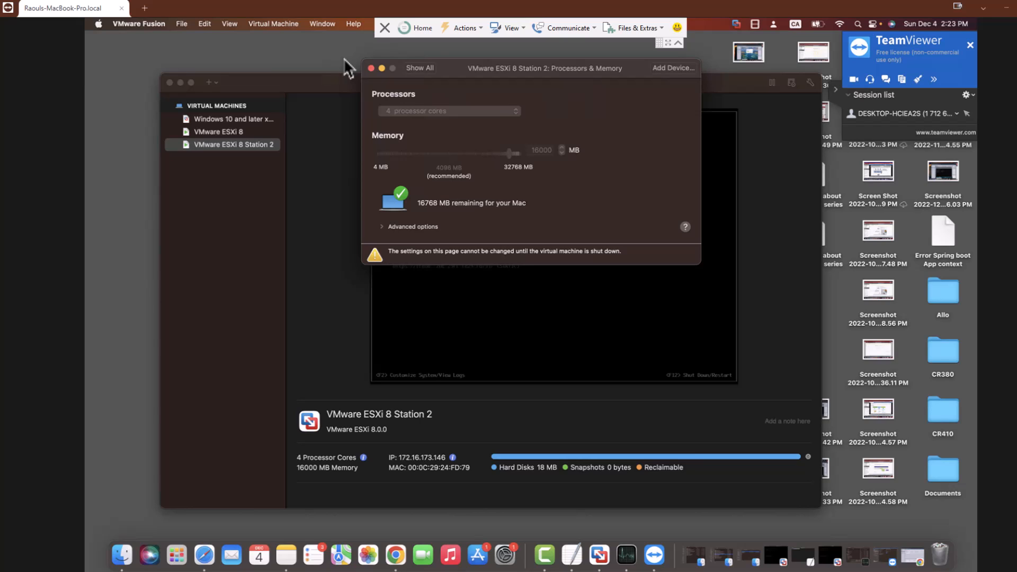
pyautogui.click(382, 226)
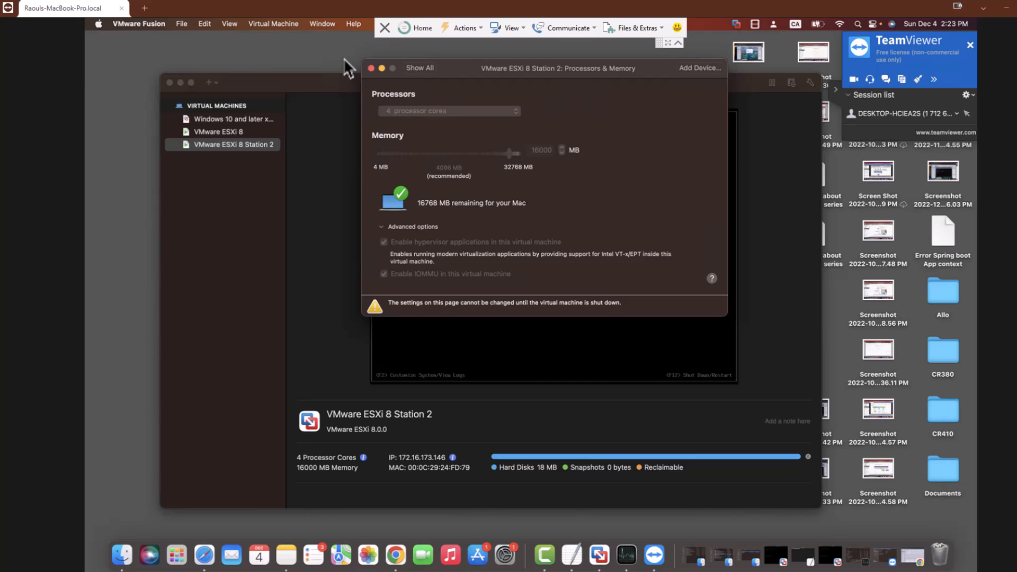
pyautogui.click(420, 68)
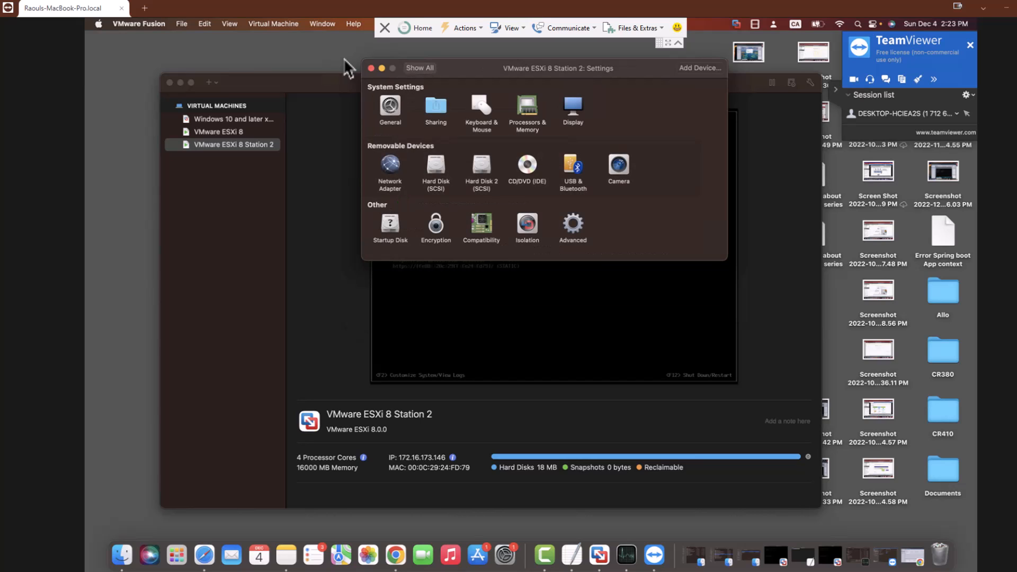
pyautogui.click(482, 166)
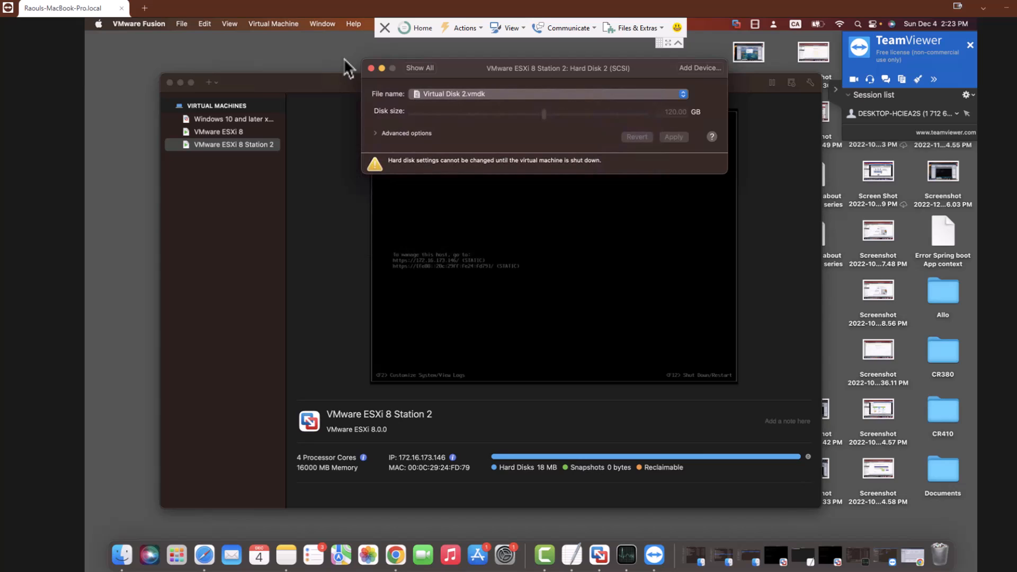
pyautogui.click(420, 68)
pyautogui.click(436, 164)
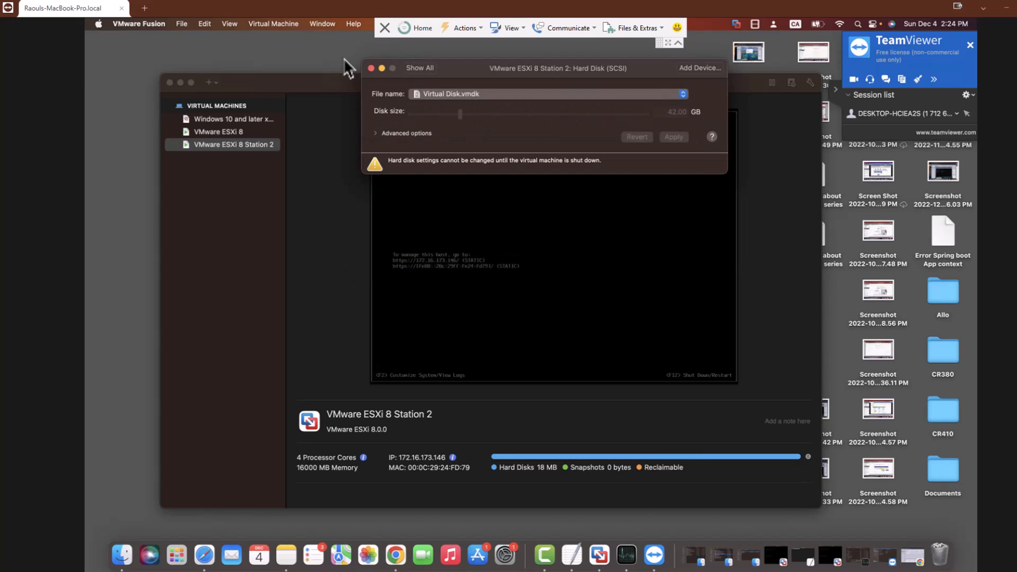
pyautogui.click(420, 68)
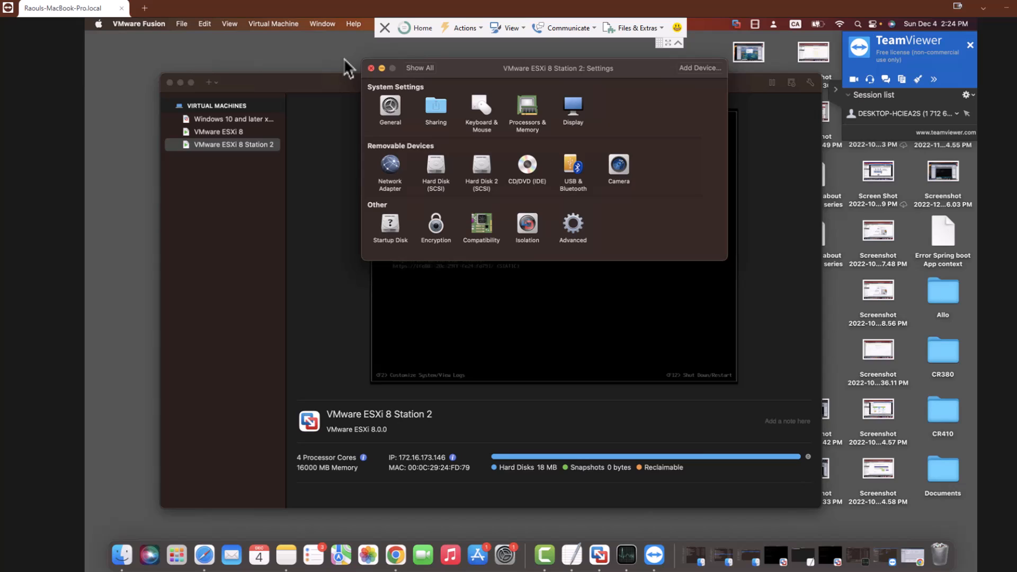
pyautogui.click(371, 68)
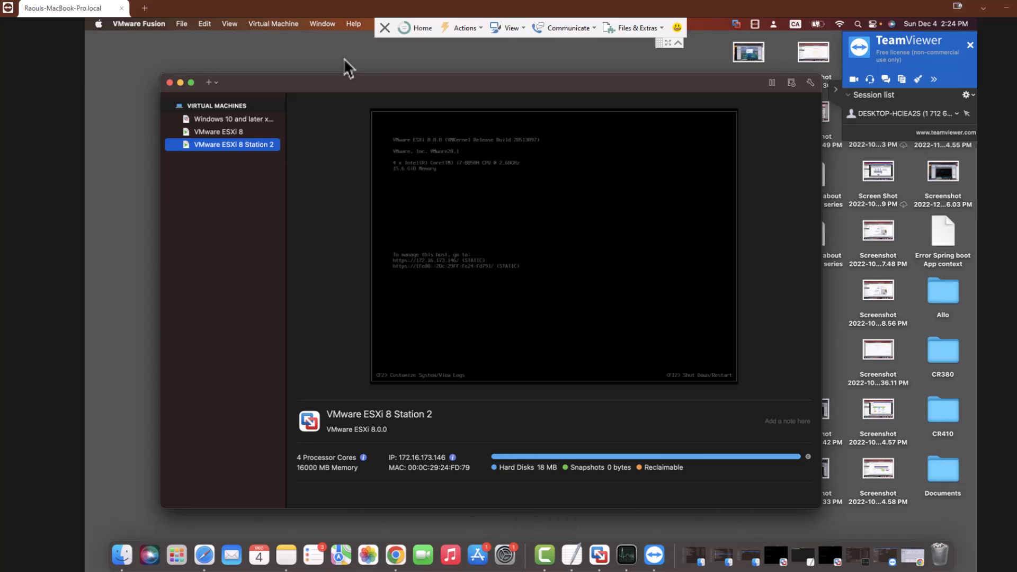
# Log in to the 172.16.173.143 ESXi Host Client as root with the account password, then reload the login tab
pyautogui.click(395, 555)
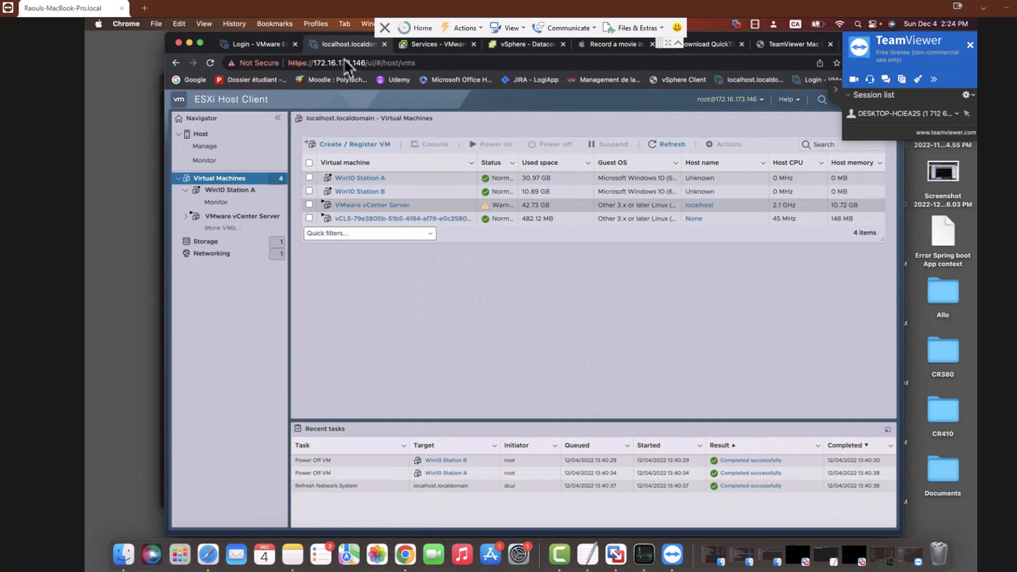
pyautogui.hotkey('ctrl', 'shift', 'Tab')
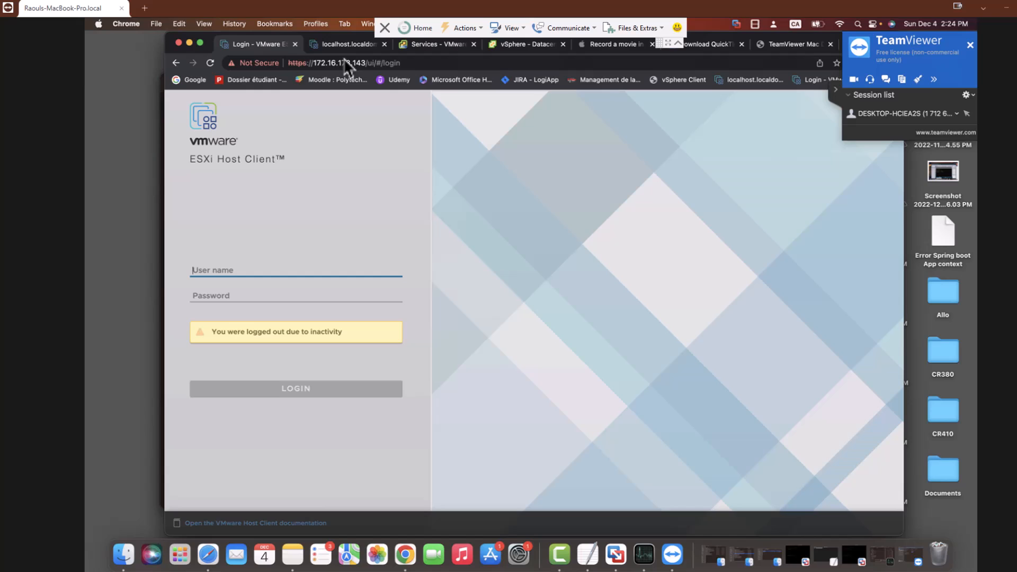
pyautogui.write('root')
pyautogui.press('Tab')
pyautogui.write('*******')
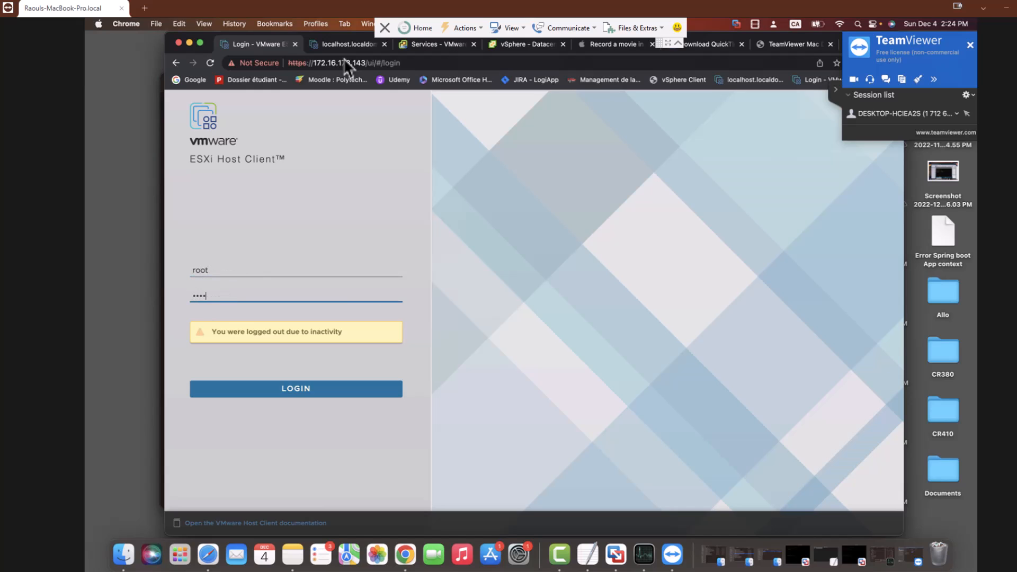
pyautogui.write('*')
pyautogui.press('Return')
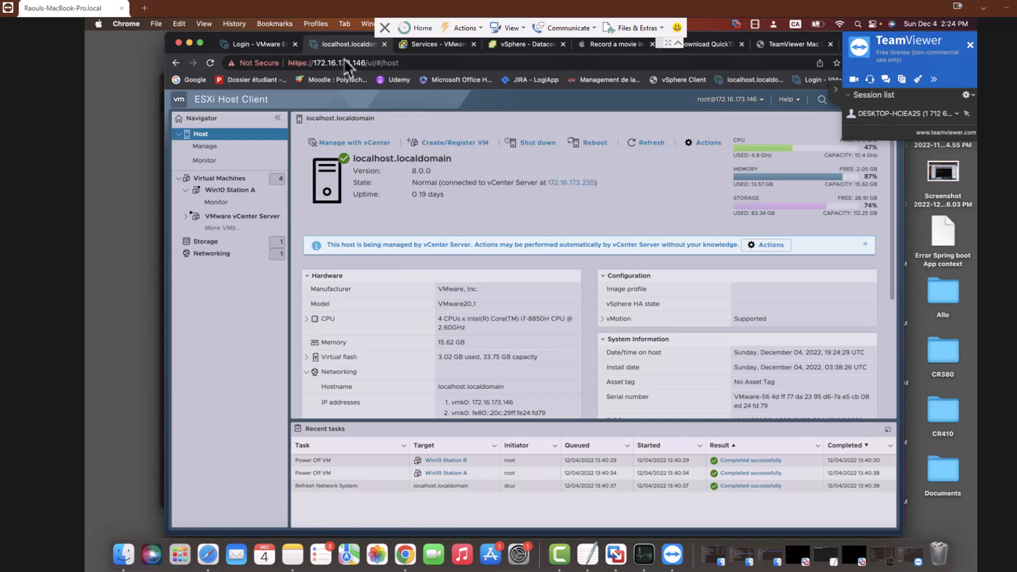
pyautogui.hotkey('ctrl', 'shift', 'Tab')
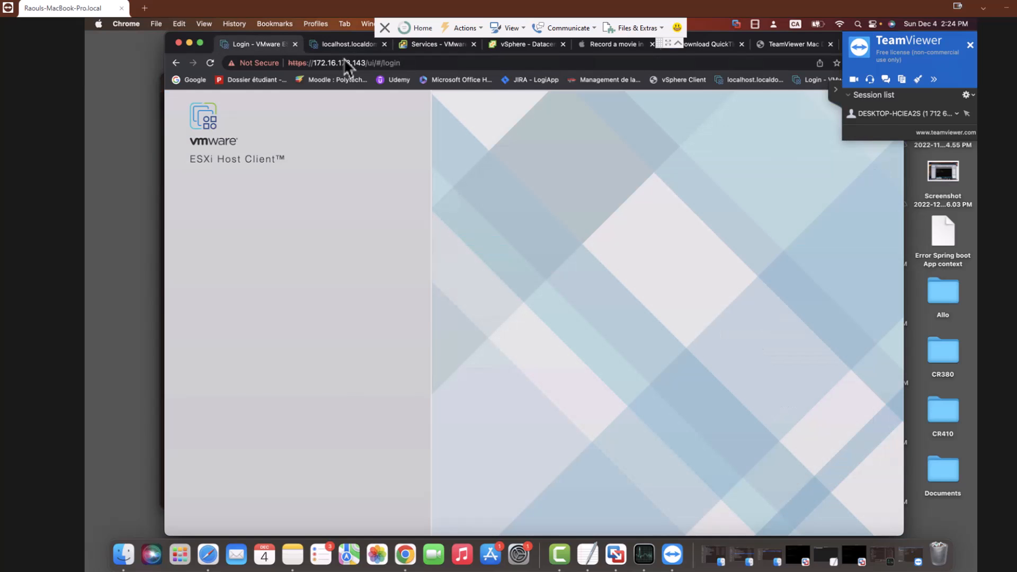
pyautogui.click(210, 63)
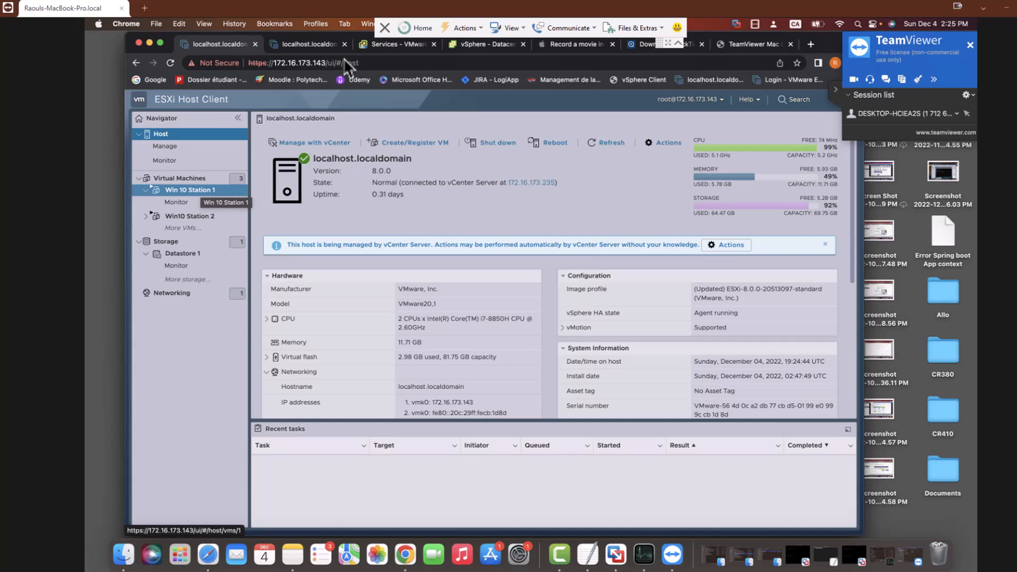
# Review the Win 10 Station 1 and Win10 Station 2 summaries, then move to the 172.16.173.146 host
pyautogui.click(190, 190)
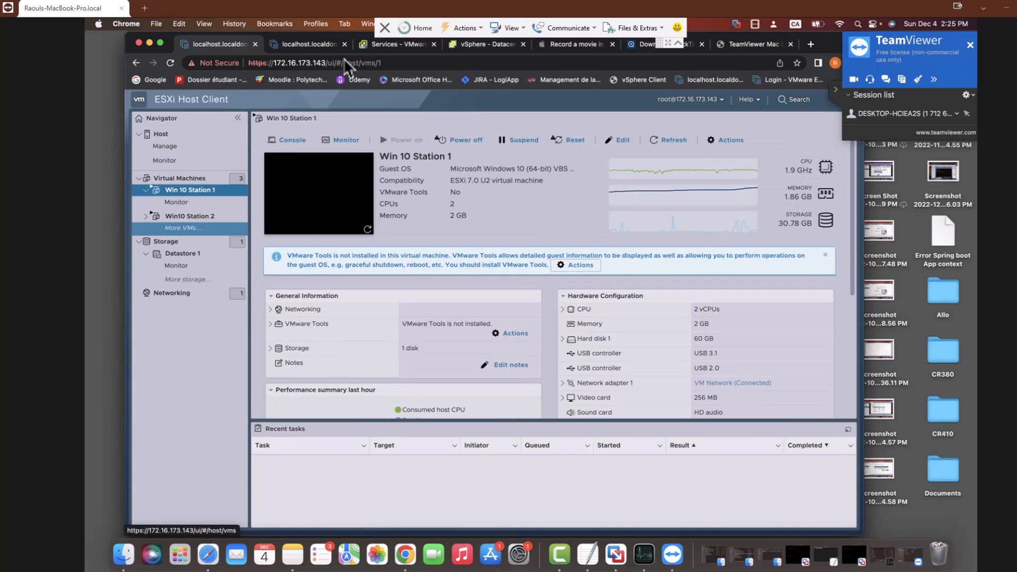
pyautogui.click(189, 216)
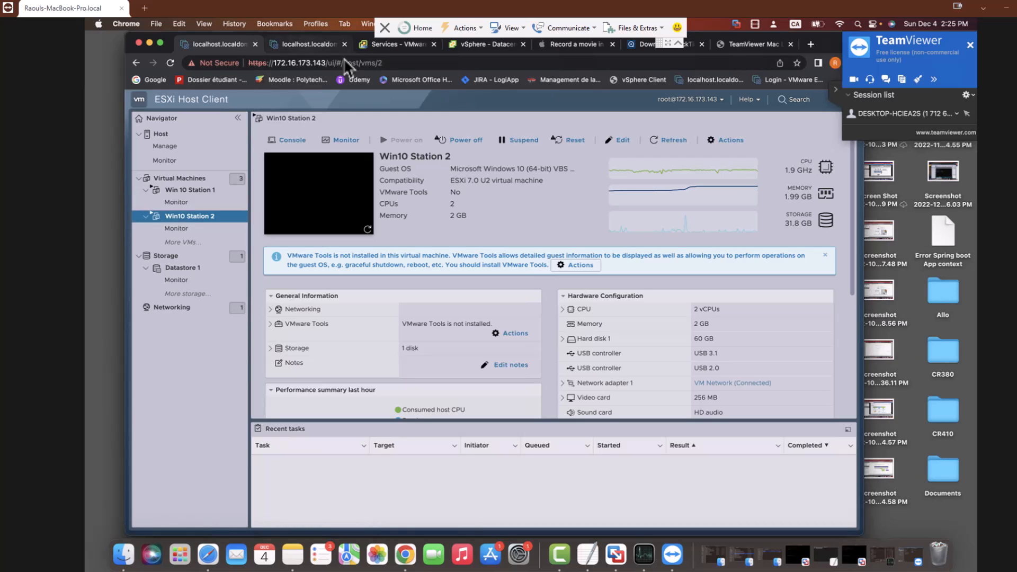
pyautogui.hotkey('ctrl', 'Tab')
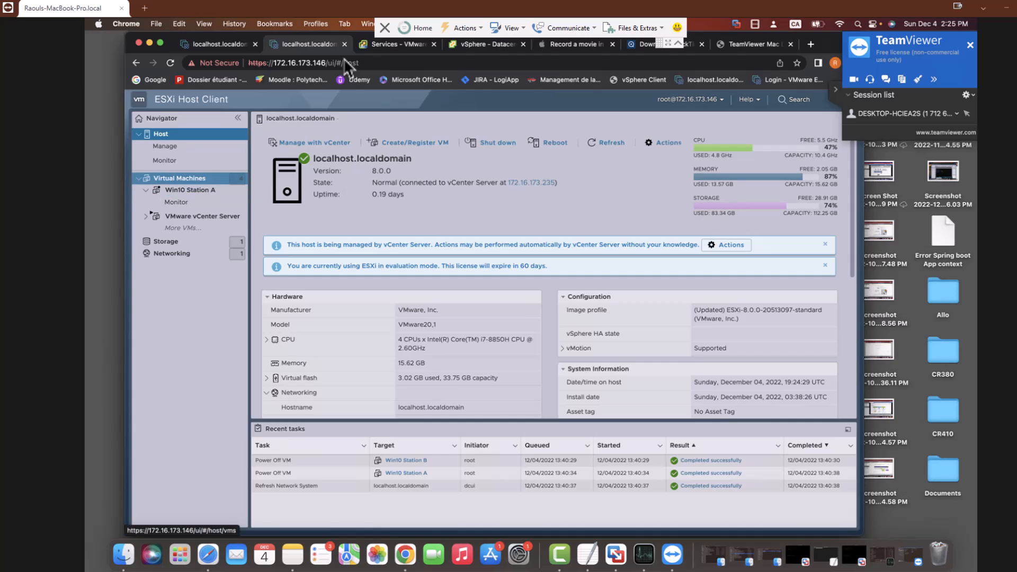
# List the 172.16.173.146 host's virtual machines, inspect Win10 Station A, and return to the VM list
pyautogui.click(179, 179)
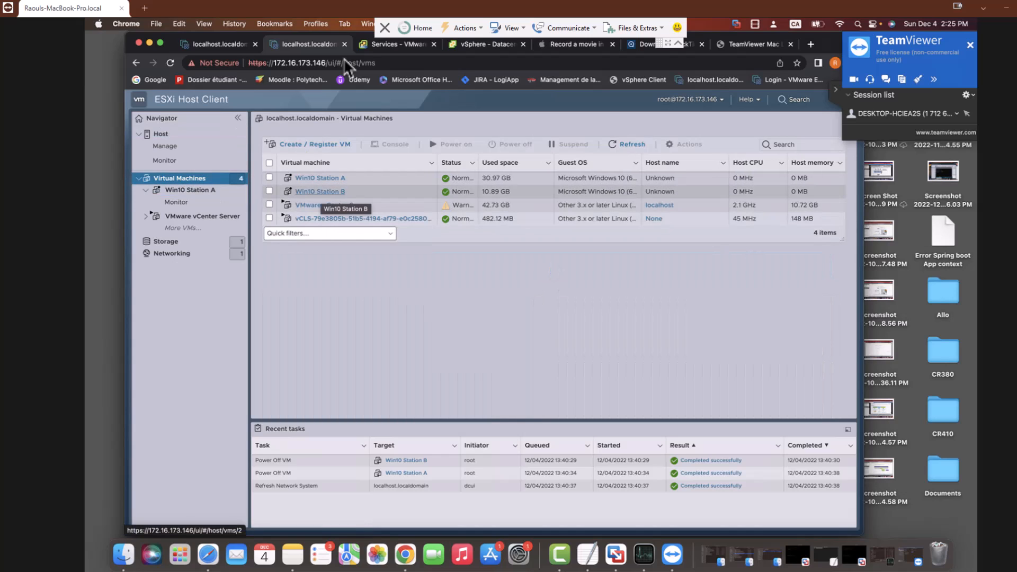
pyautogui.click(318, 178)
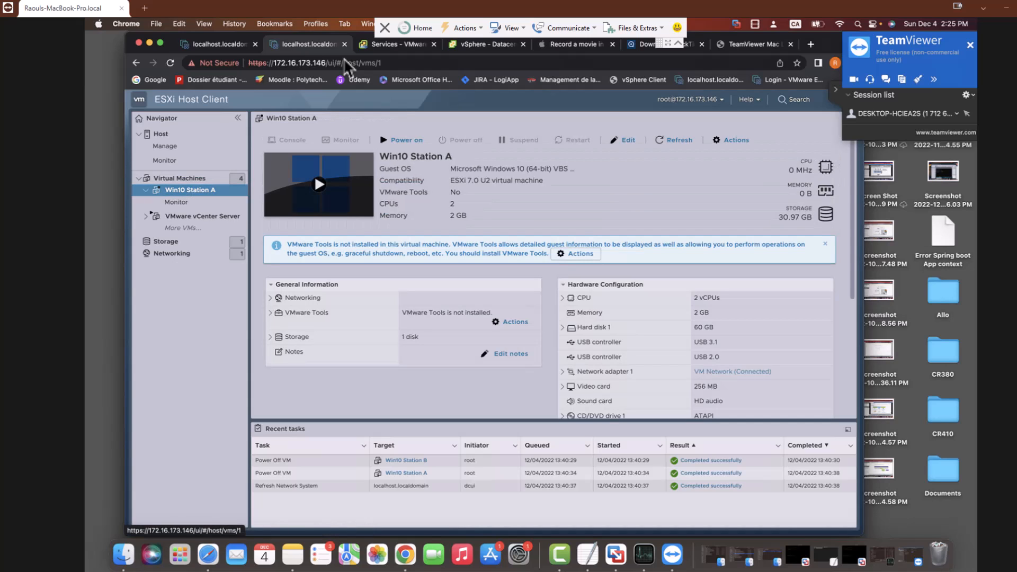
pyautogui.click(179, 178)
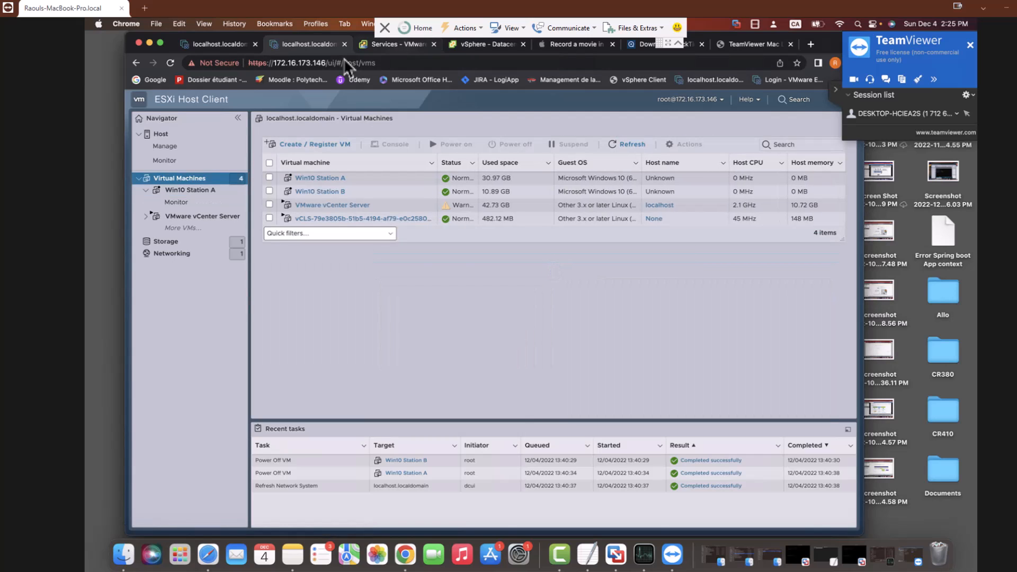
pyautogui.hotkey('ctrl', 'Tab')
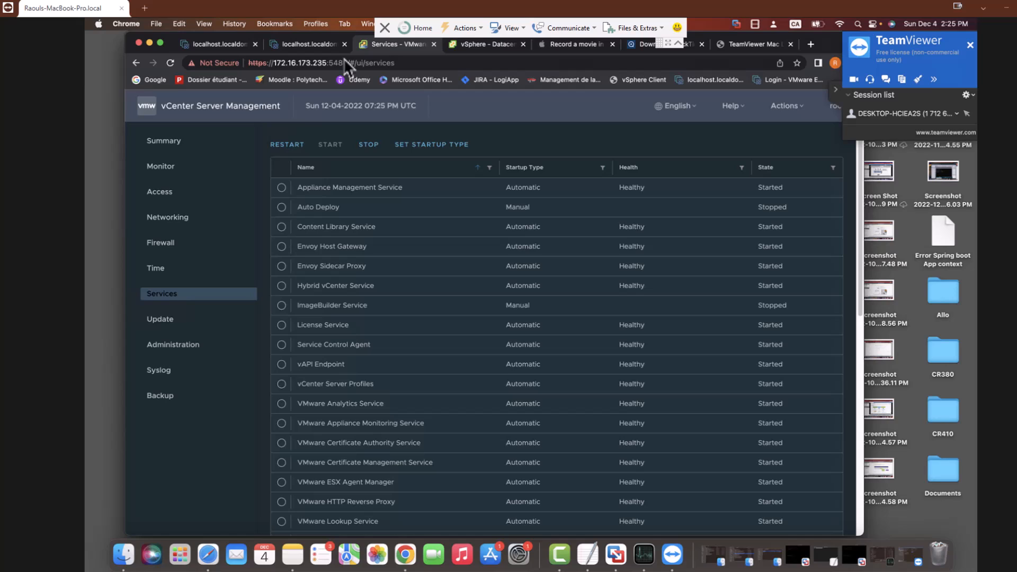
# Check the vCenter appliance summary, then return to Services and scroll to the table's last entry
pyautogui.click(164, 141)
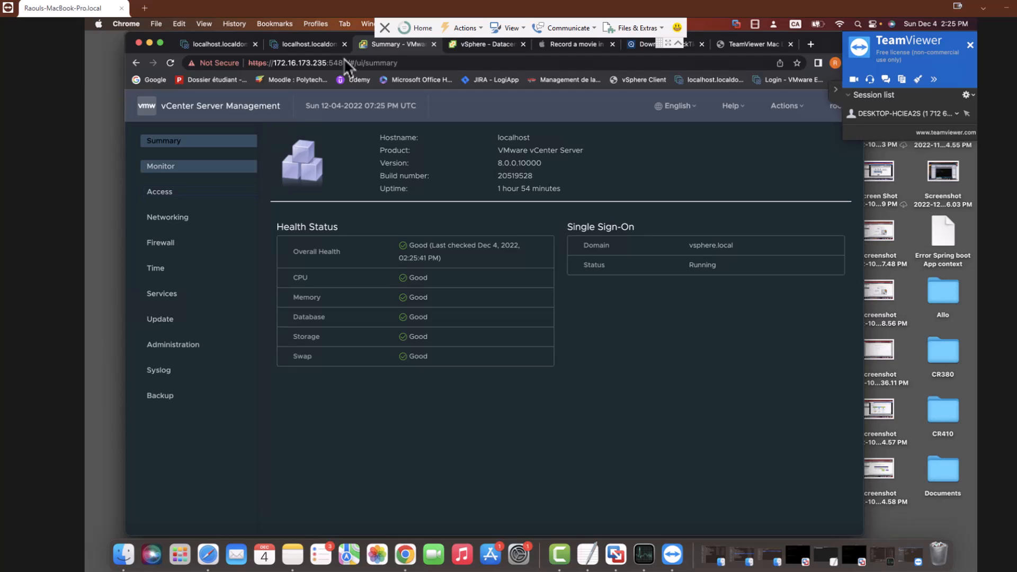
pyautogui.click(199, 294)
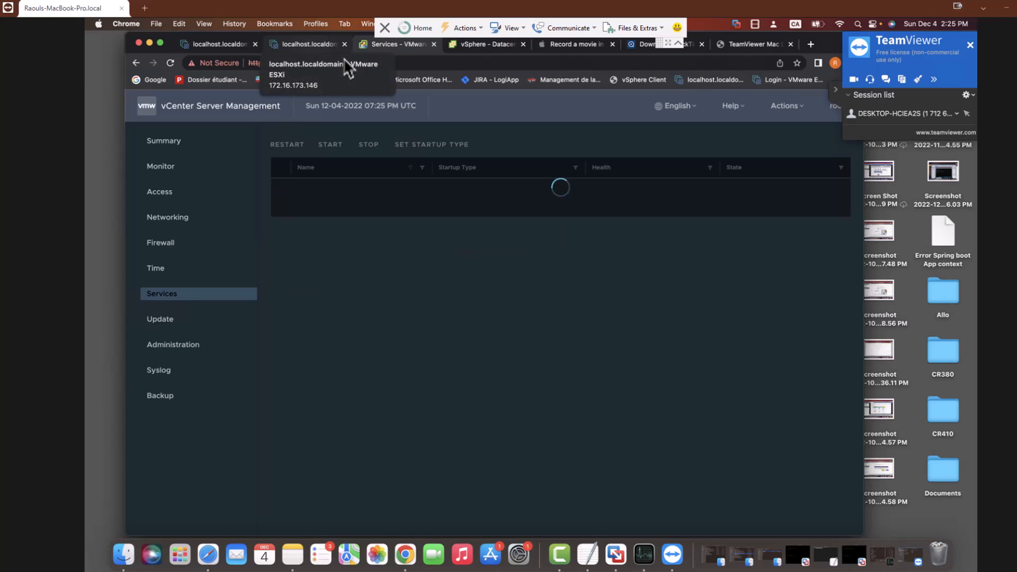
pyautogui.scroll(-10, 556, 329)
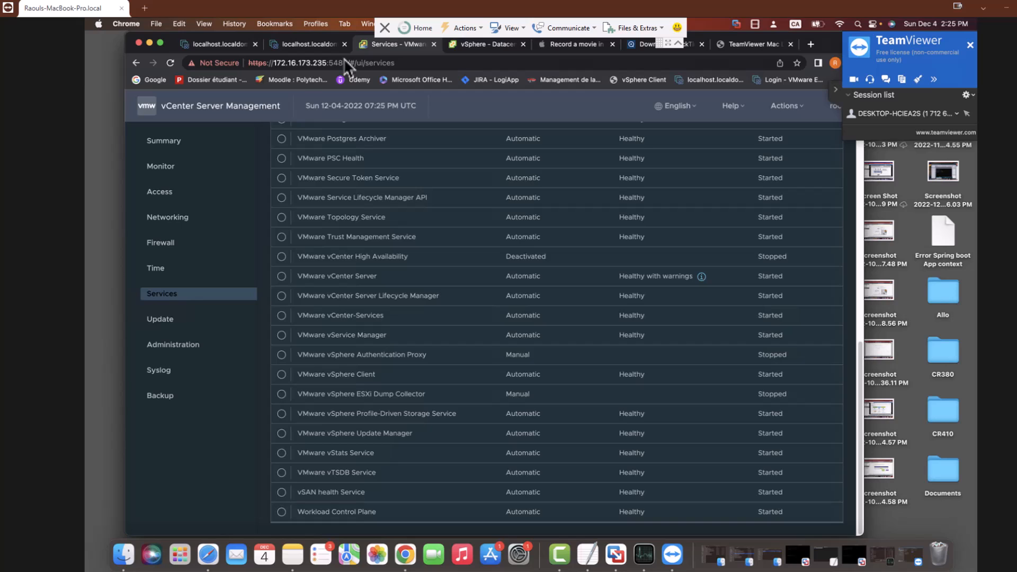
# In vSphere Client, select Win10 Station 2 in the Hosts and Clusters tree to see its summary
pyautogui.click(486, 44)
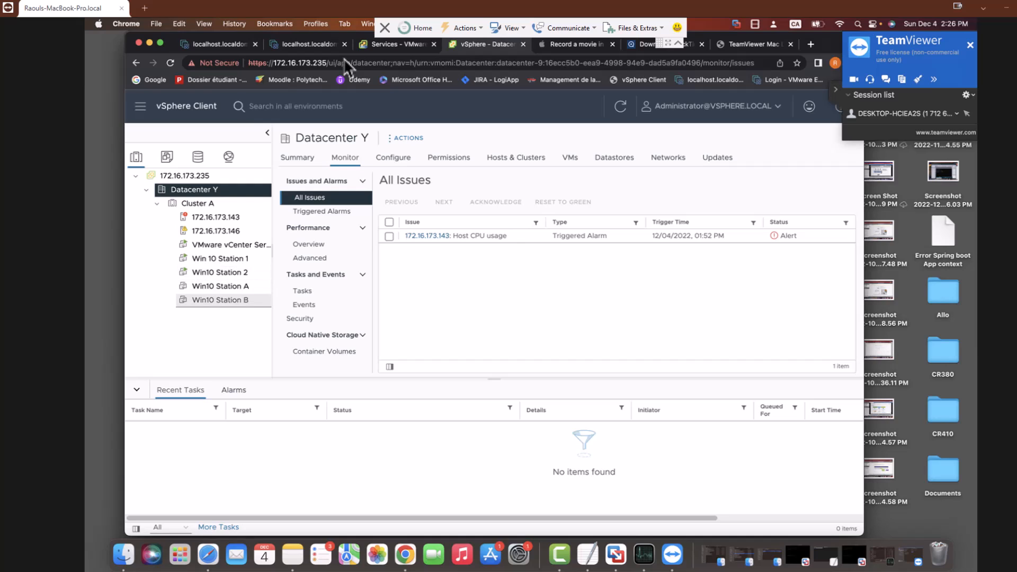
pyautogui.click(220, 272)
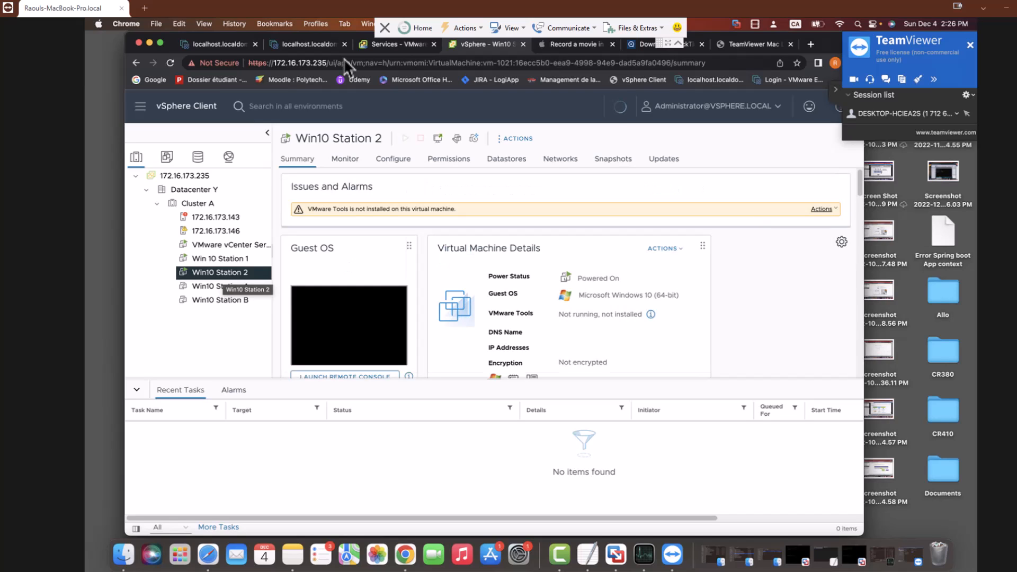
pyautogui.click(307, 45)
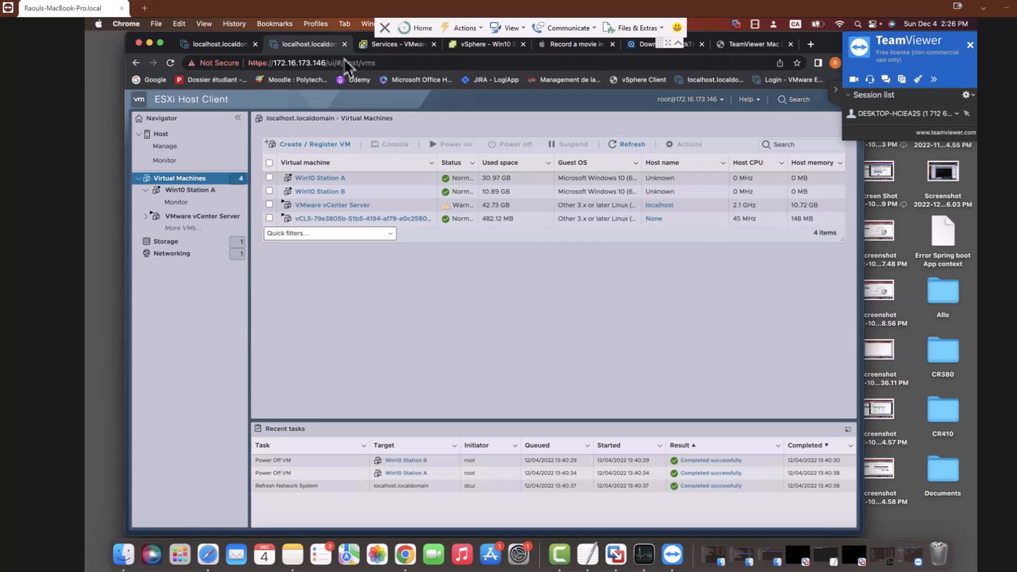
pyautogui.hotkey('ctrl', 'shift', 'Tab')
pyautogui.hotkey('ctrl', 'Tab')
pyautogui.hotkey('ctrl', 'Tab')
pyautogui.hotkey('ctrl', 'Tab')
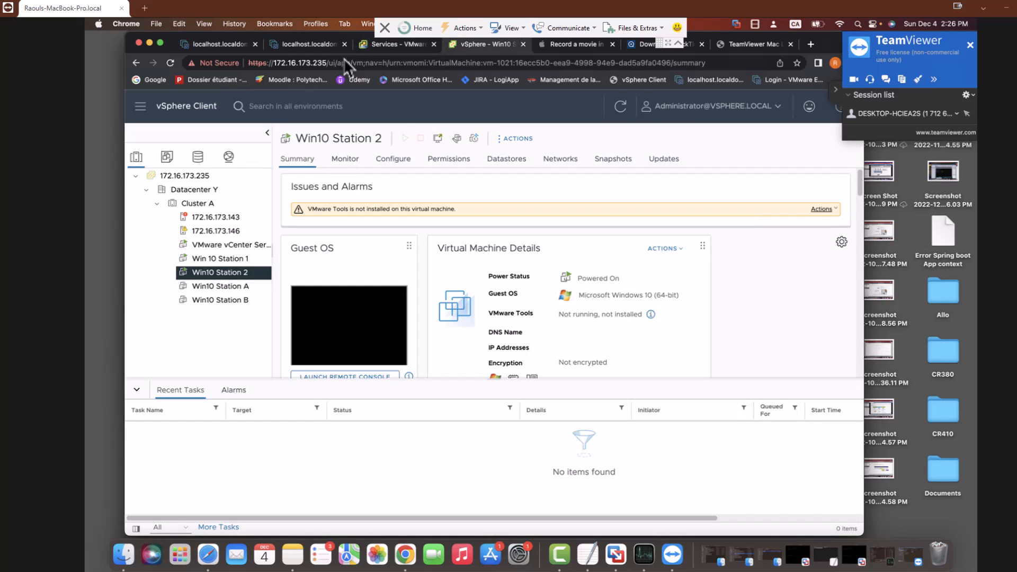
# Power on Win10 Station A, dismiss the failure report, and confirm mounting the VMware Tools installer
pyautogui.click(221, 287)
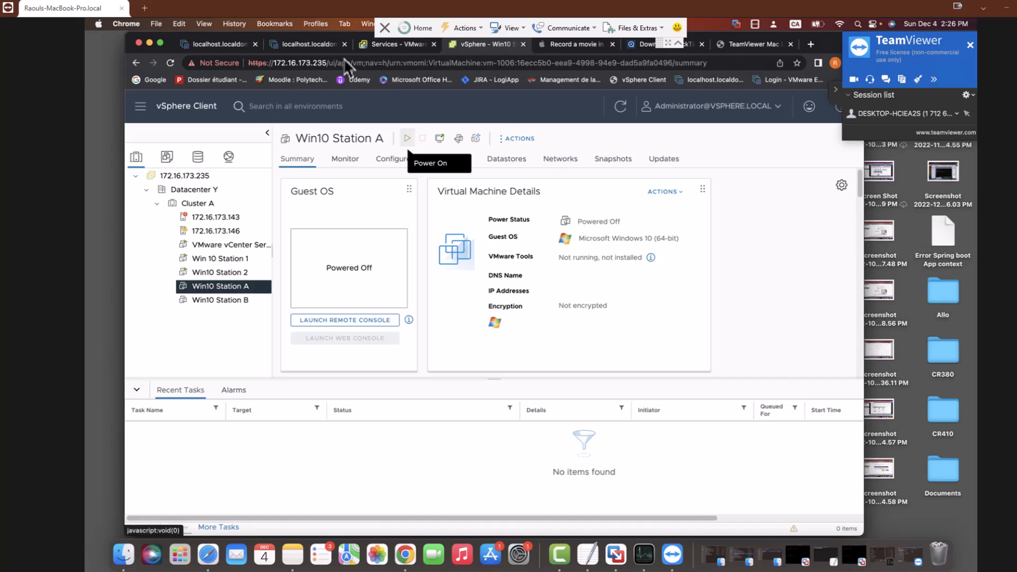
pyautogui.click(407, 138)
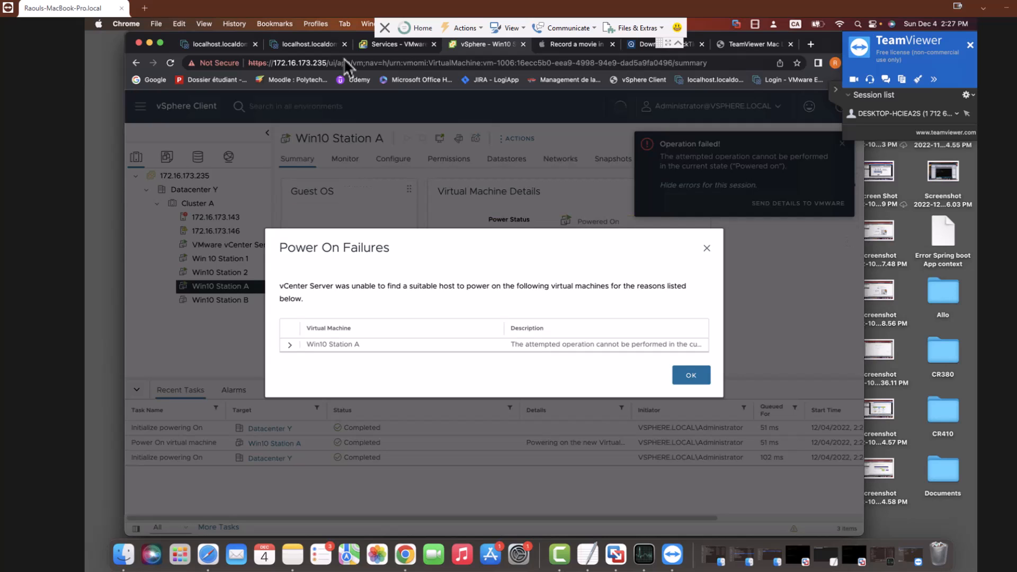
pyautogui.press('Return')
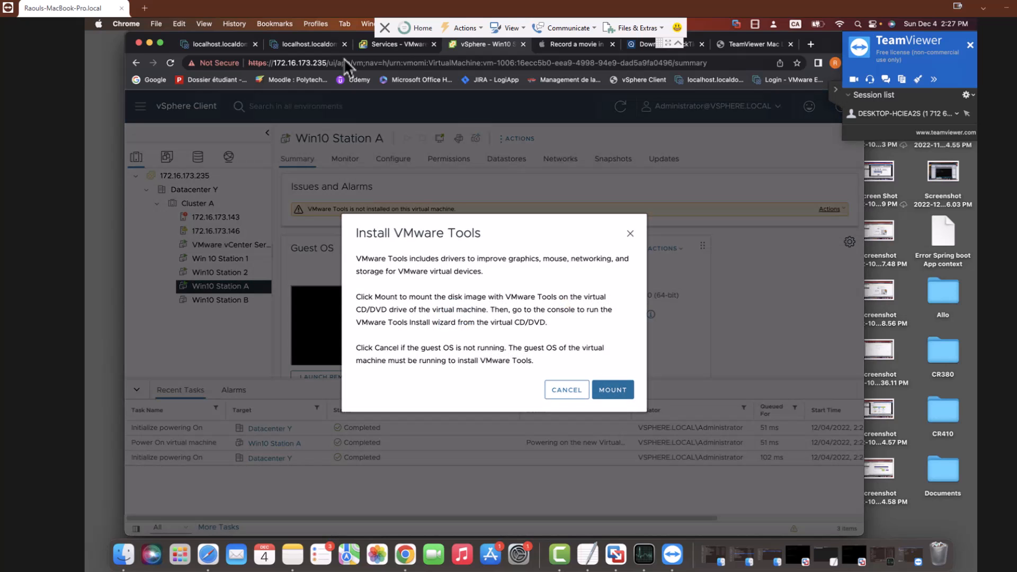
pyautogui.press('Return')
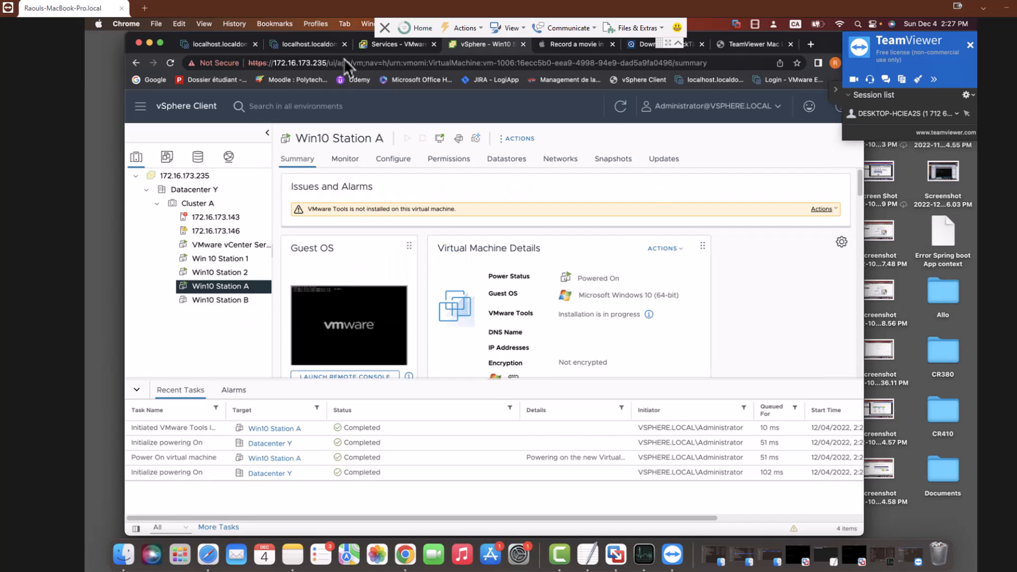
pyautogui.click(220, 273)
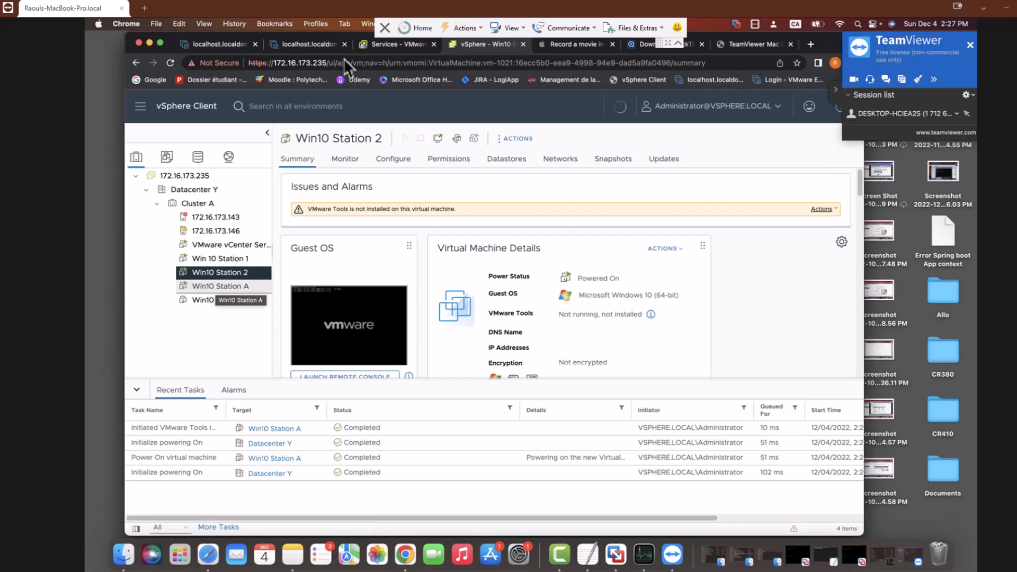
pyautogui.click(220, 287)
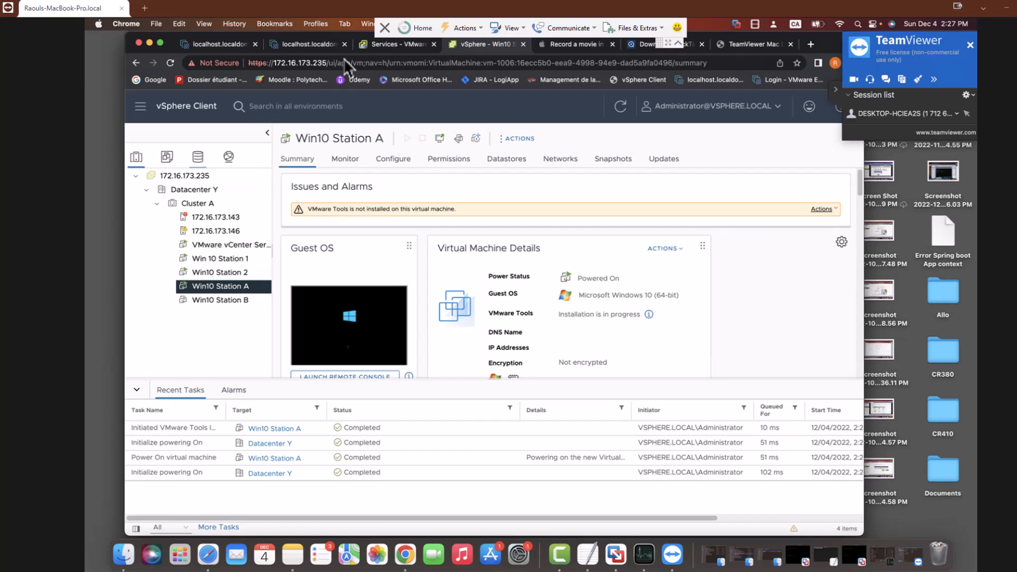
pyautogui.click(197, 157)
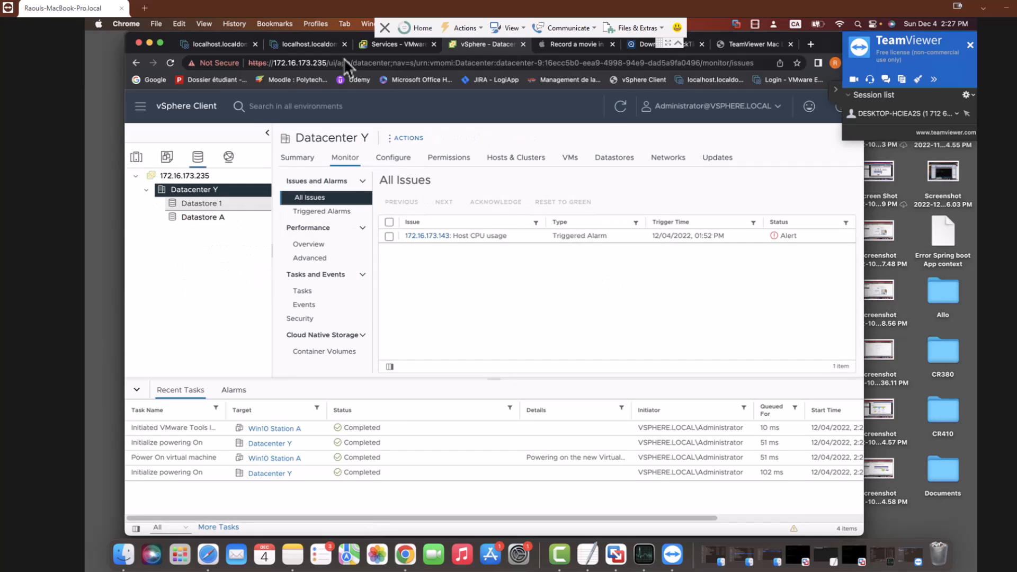
pyautogui.click(201, 203)
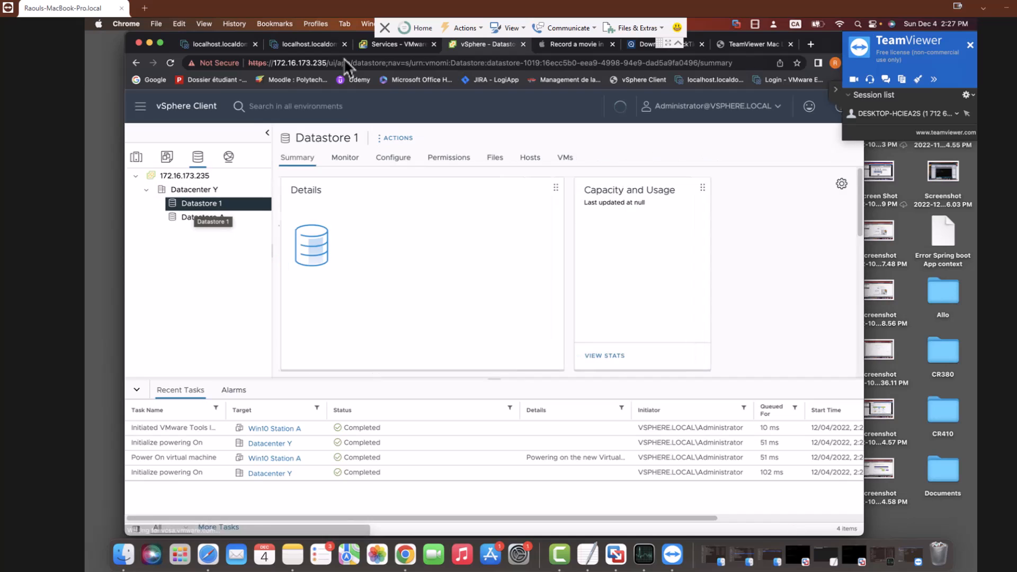
pyautogui.click(201, 217)
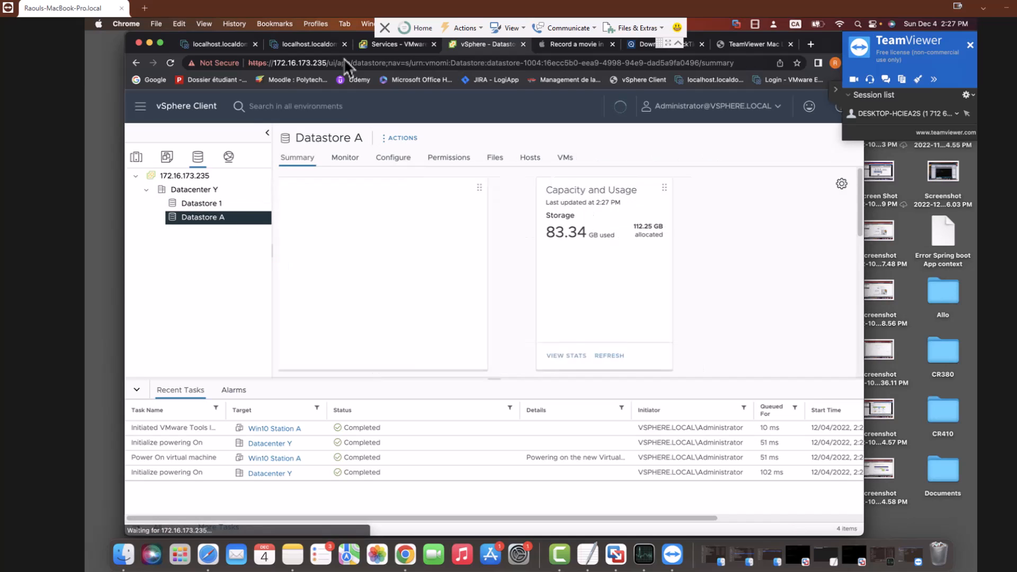
pyautogui.click(167, 157)
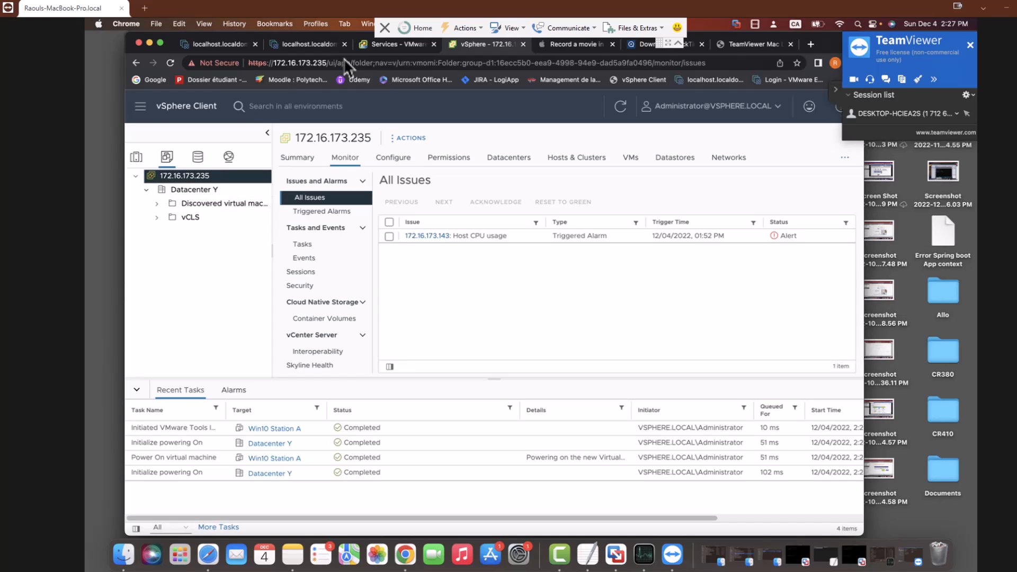
pyautogui.click(222, 204)
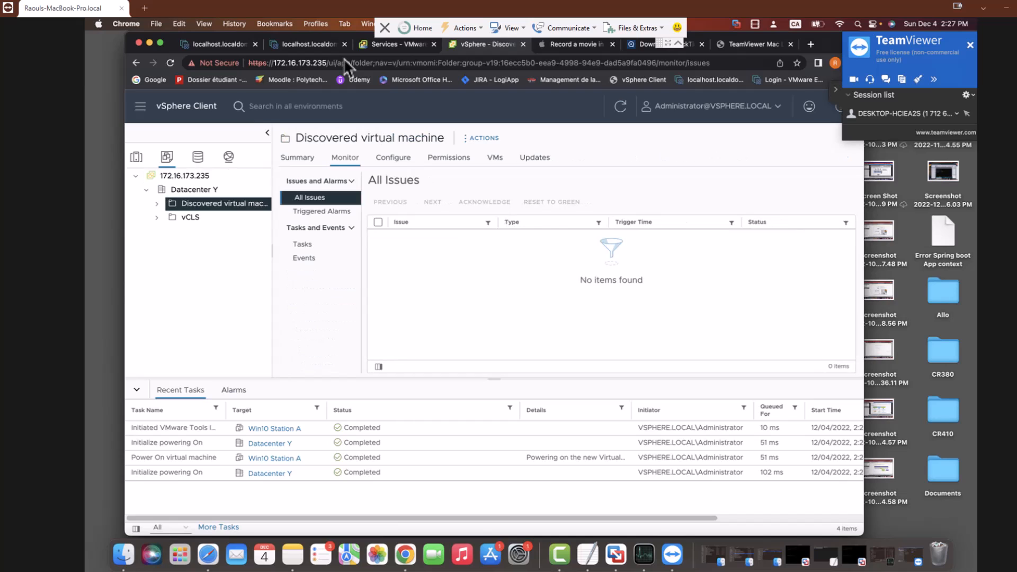
pyautogui.click(229, 157)
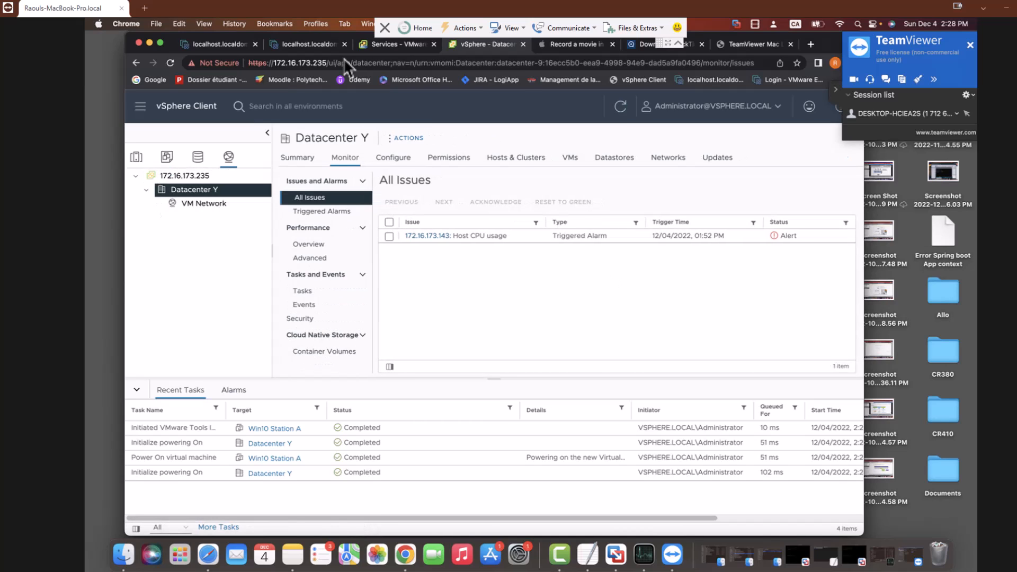
pyautogui.click(136, 157)
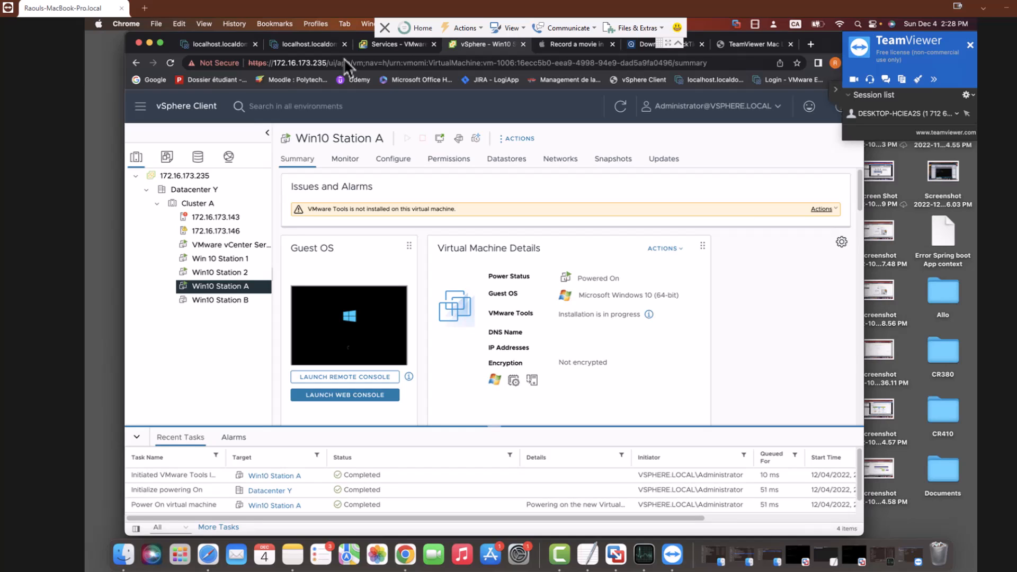
# Open Win10 Station A's console on host 172.16.173.146, then go to Win10 Station 2 on host 172.16.173.143
pyautogui.press('super+2')
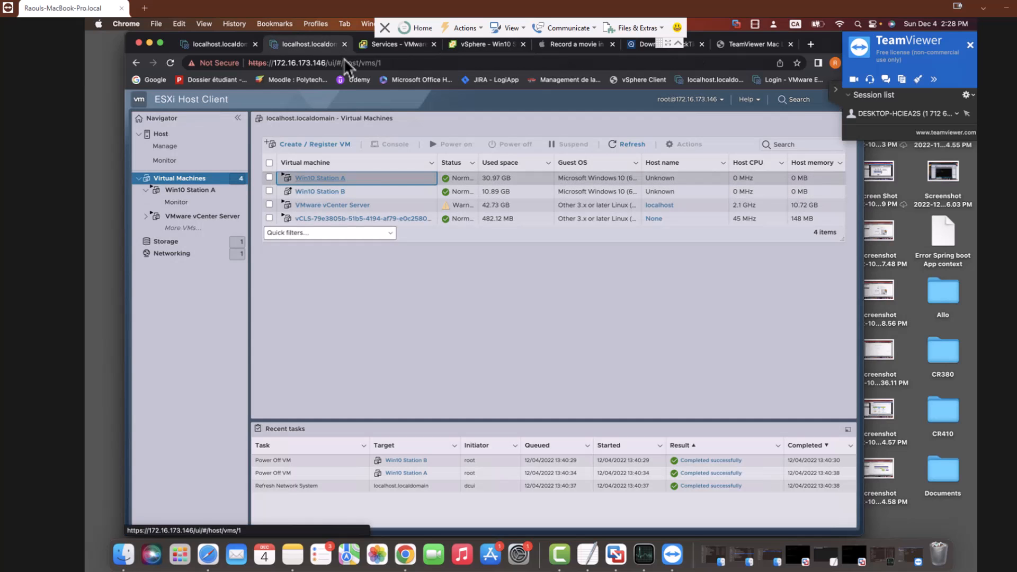
pyautogui.click(320, 178)
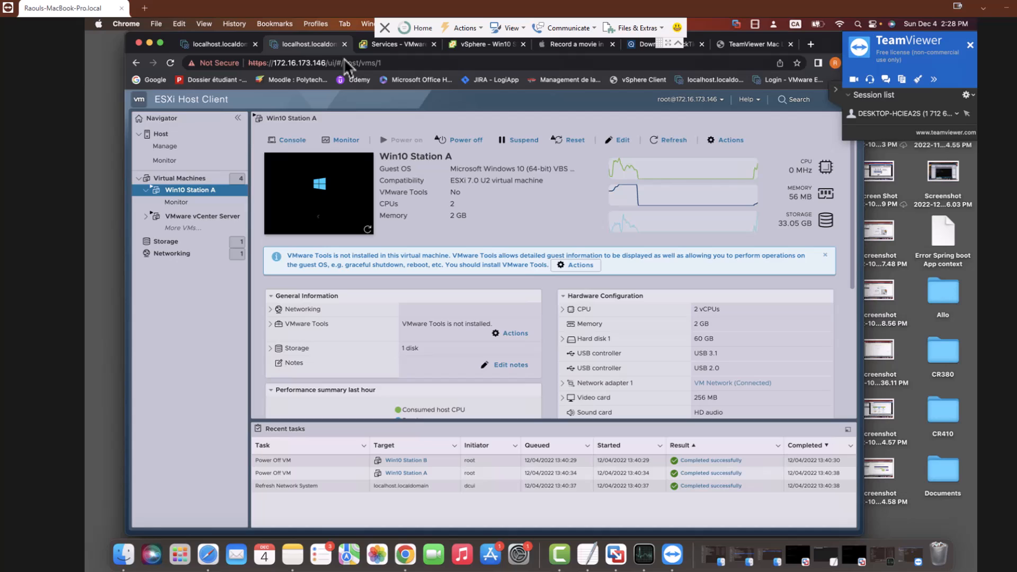
pyautogui.click(319, 191)
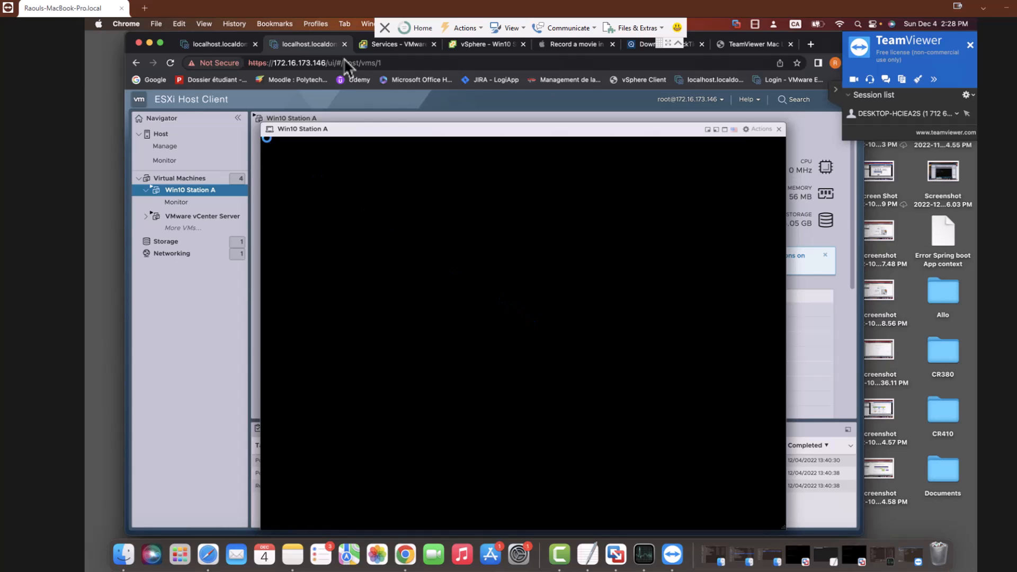
pyautogui.hotkey('ctrl', 'shift', 'Tab')
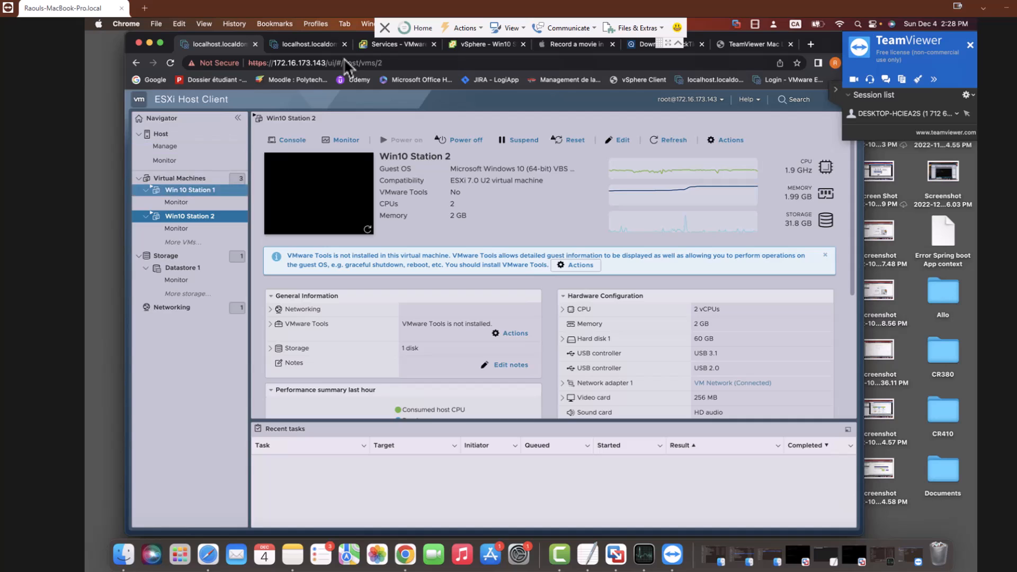
# Open and close Win 10 Station 1's console on host 172.16.173.143, then return to vSphere Client
pyautogui.click(190, 191)
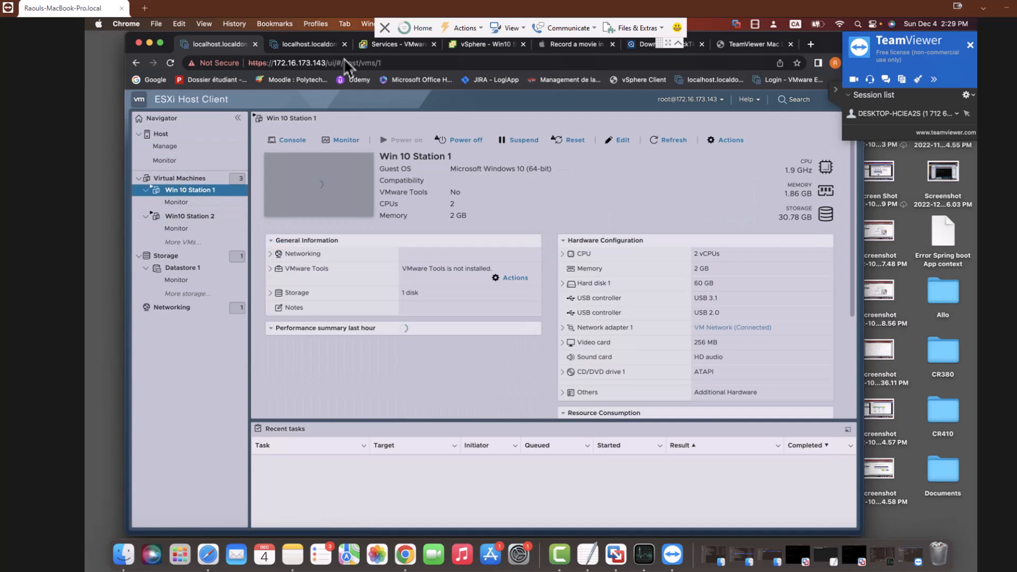
pyautogui.click(319, 194)
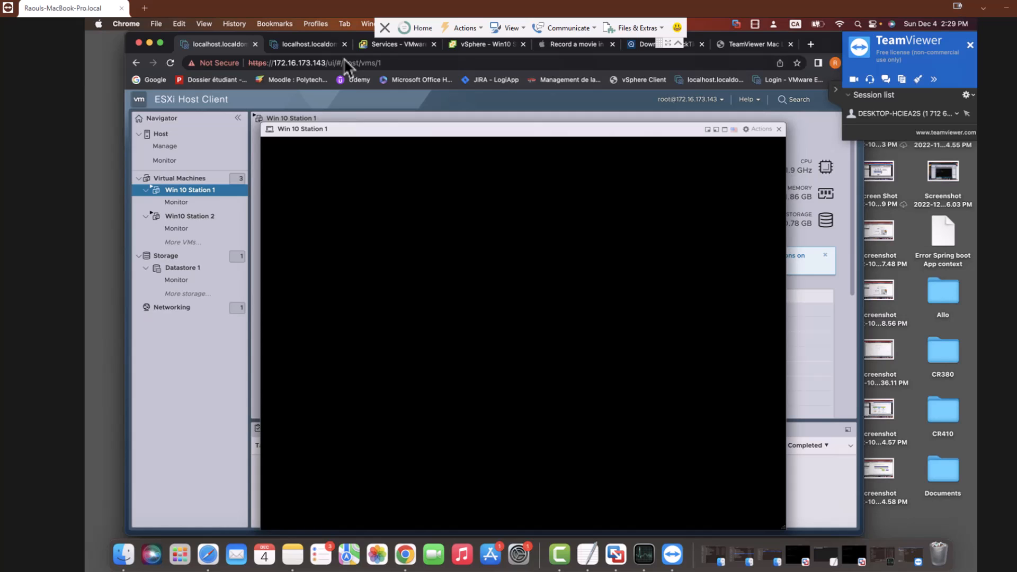
pyautogui.click(779, 129)
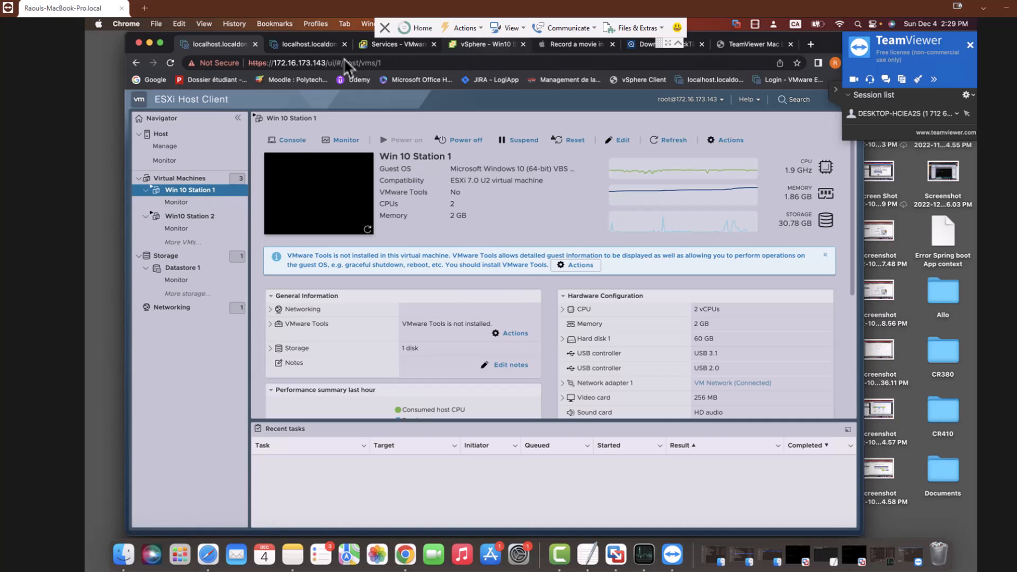
pyautogui.click(487, 44)
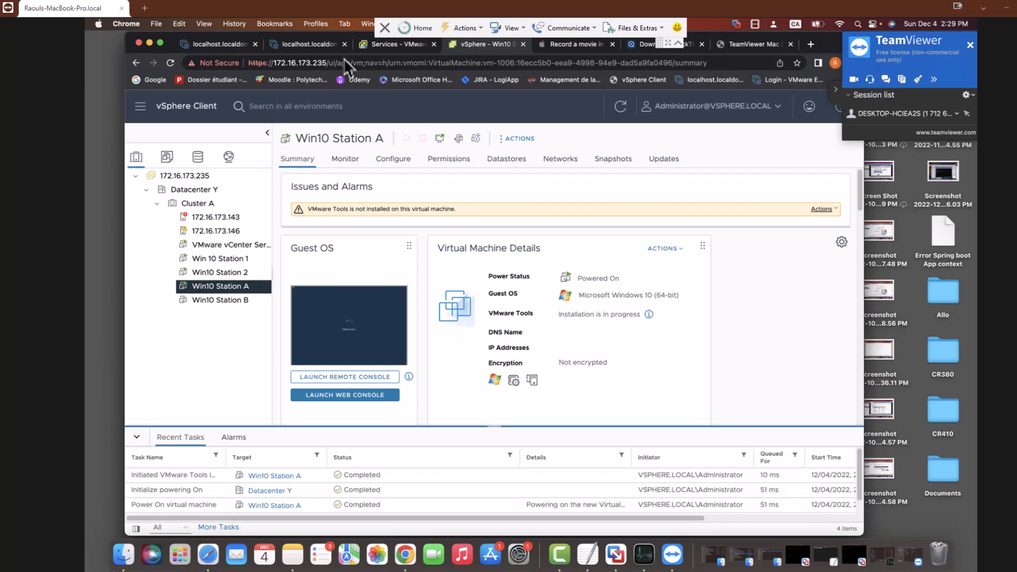